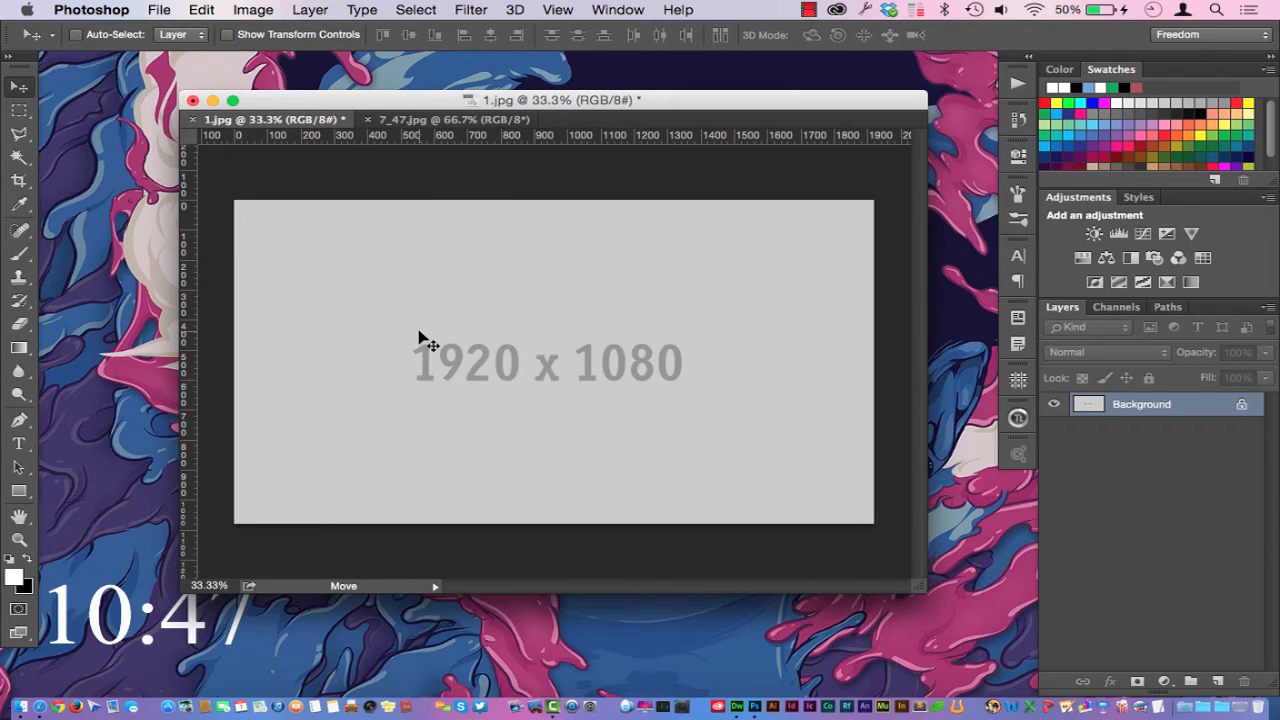
# Step: Float the 7_47.jpg photo in its own window and copy it into the centre of 1.jpg as a new layer
pyautogui.click(445, 120)
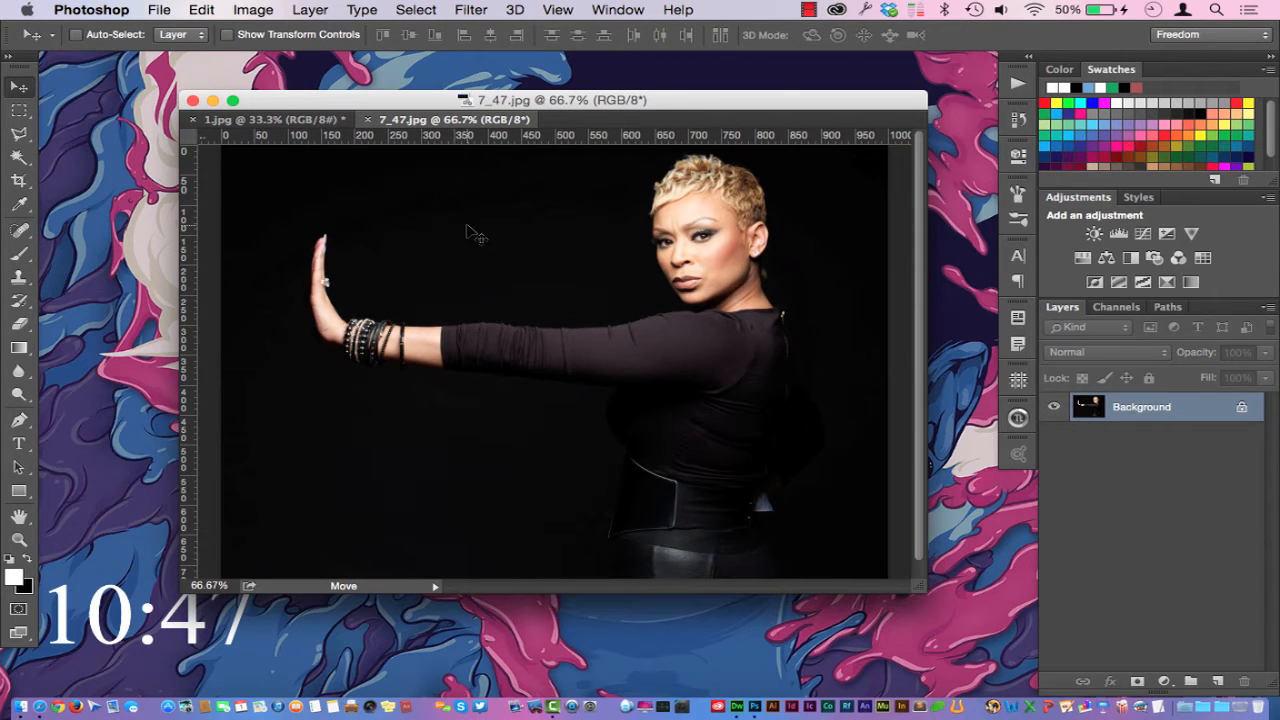
pyautogui.moveTo(455, 120); pyautogui.dragTo(625, 190)
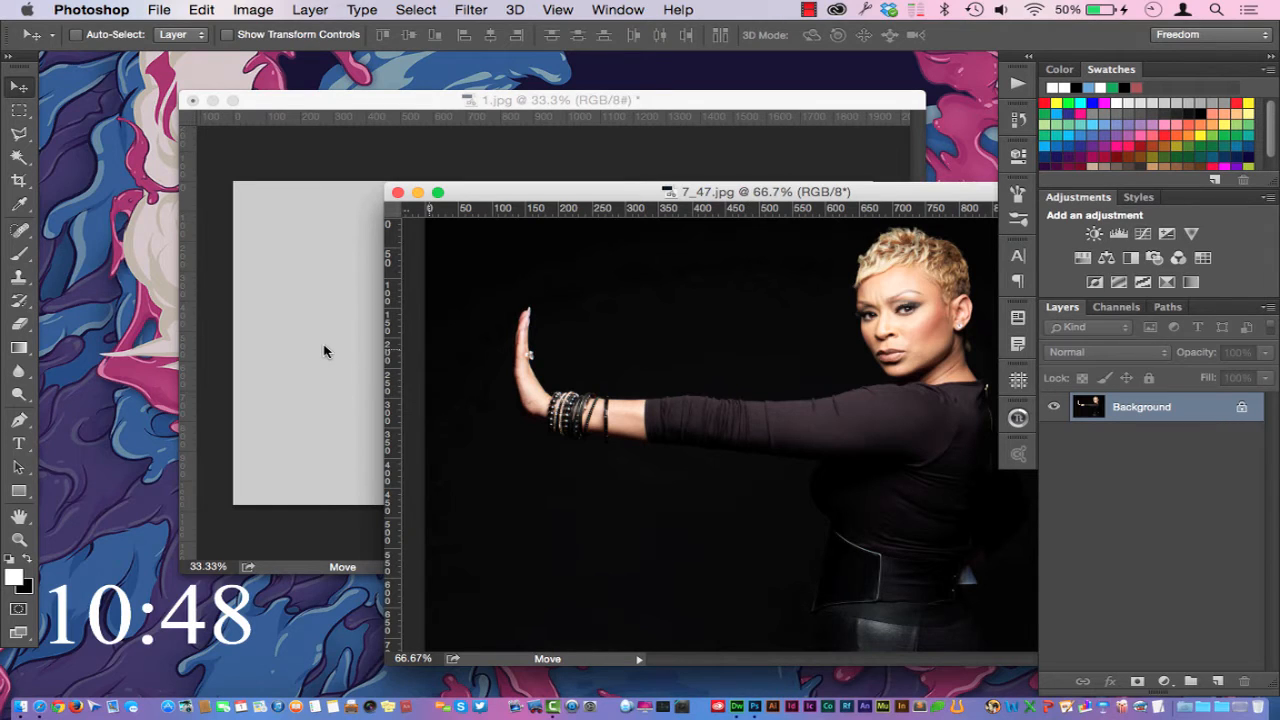
pyautogui.moveTo(324, 351); pyautogui.dragTo(324, 352)
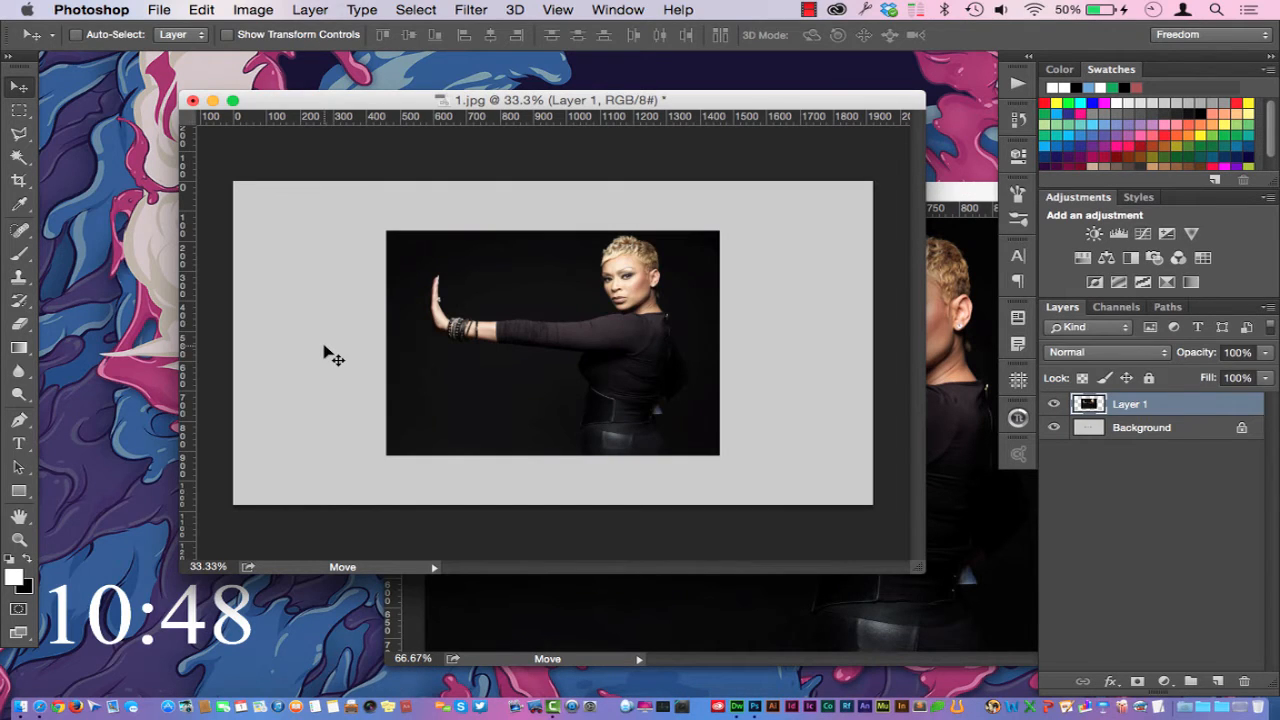
# Step: Dock the 7_47.jpg photo back into the same window as 1.jpg and make 1.jpg the active document
pyautogui.click(967, 324)
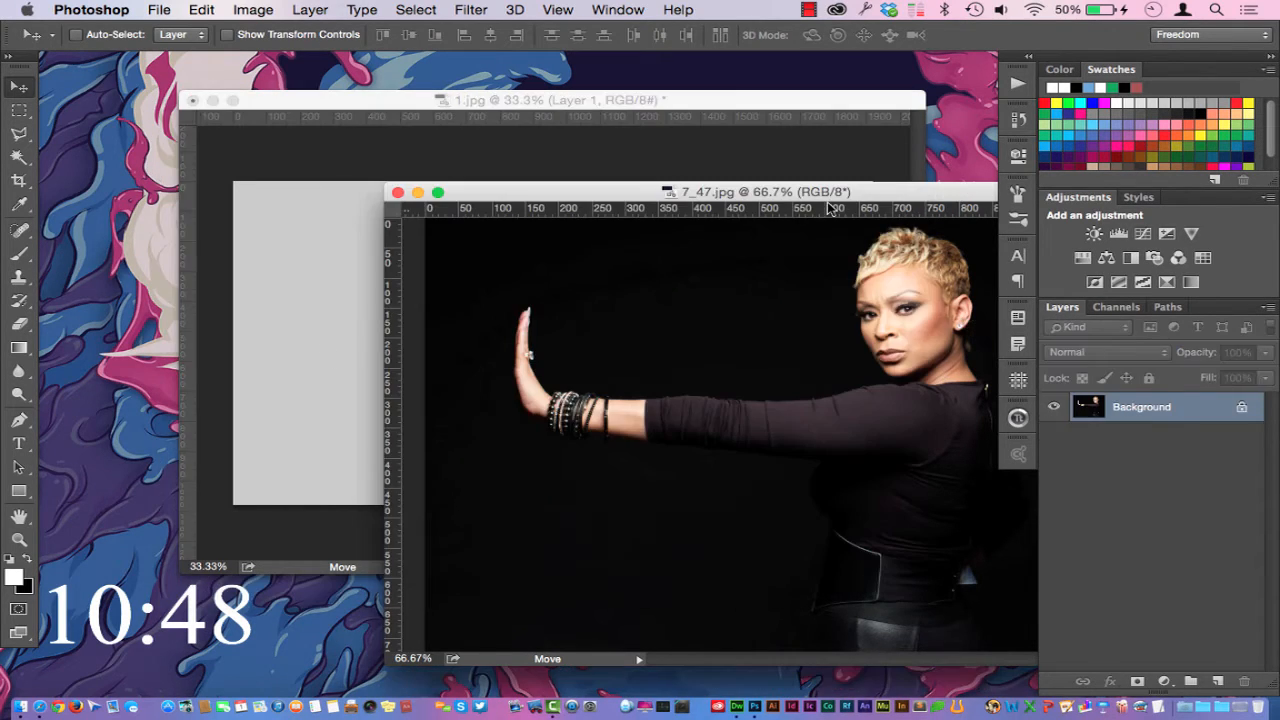
pyautogui.moveTo(869, 193); pyautogui.dragTo(760, 118)
pyautogui.press('super+w')
pyautogui.click(297, 119)
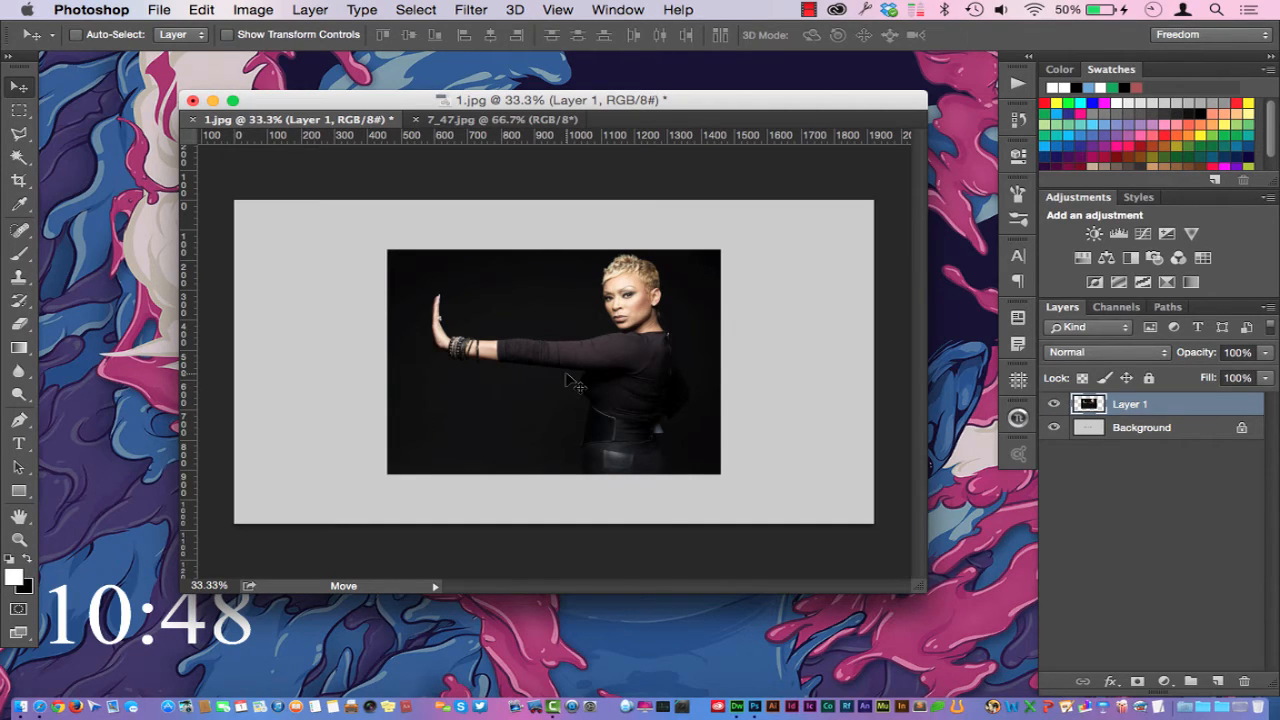
# Step: Try stretching the photo layer side by side with Free Transform to 192% width and 149.2% height to cover the canvas, and undo it
pyautogui.press('super+t')
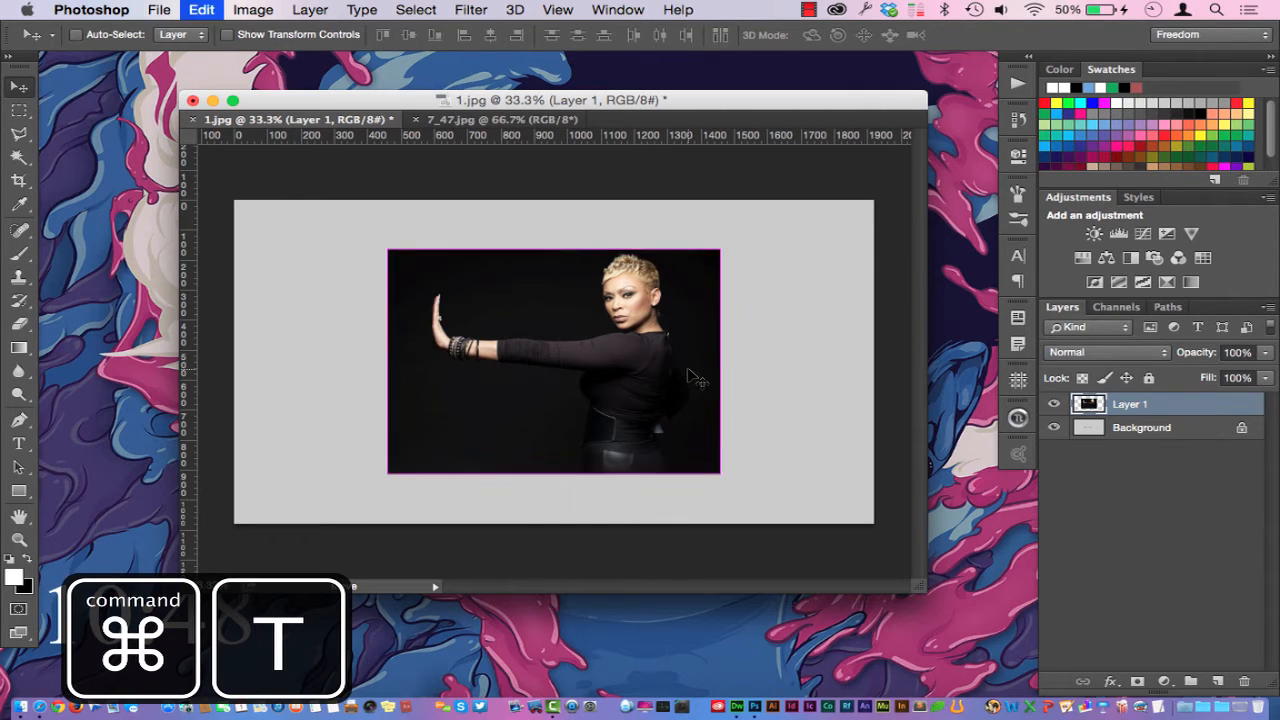
pyautogui.moveTo(720, 361); pyautogui.dragTo(873, 362)
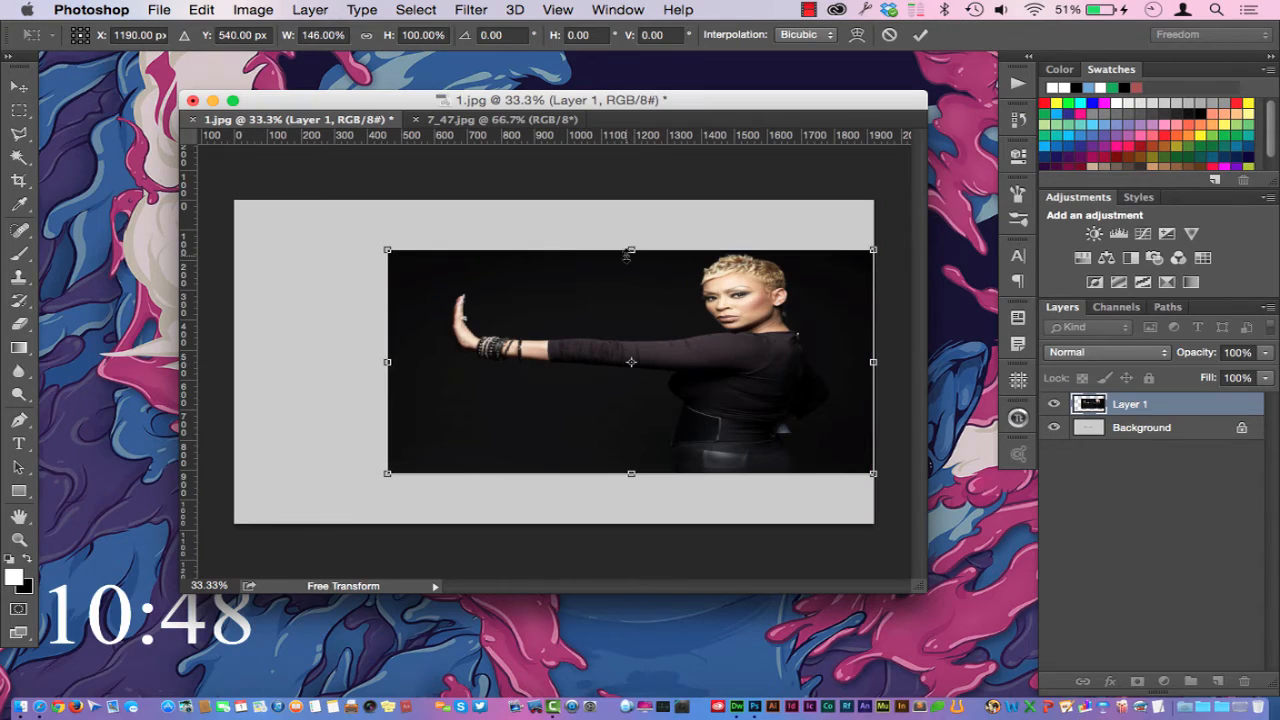
pyautogui.moveTo(630, 251); pyautogui.dragTo(630, 200)
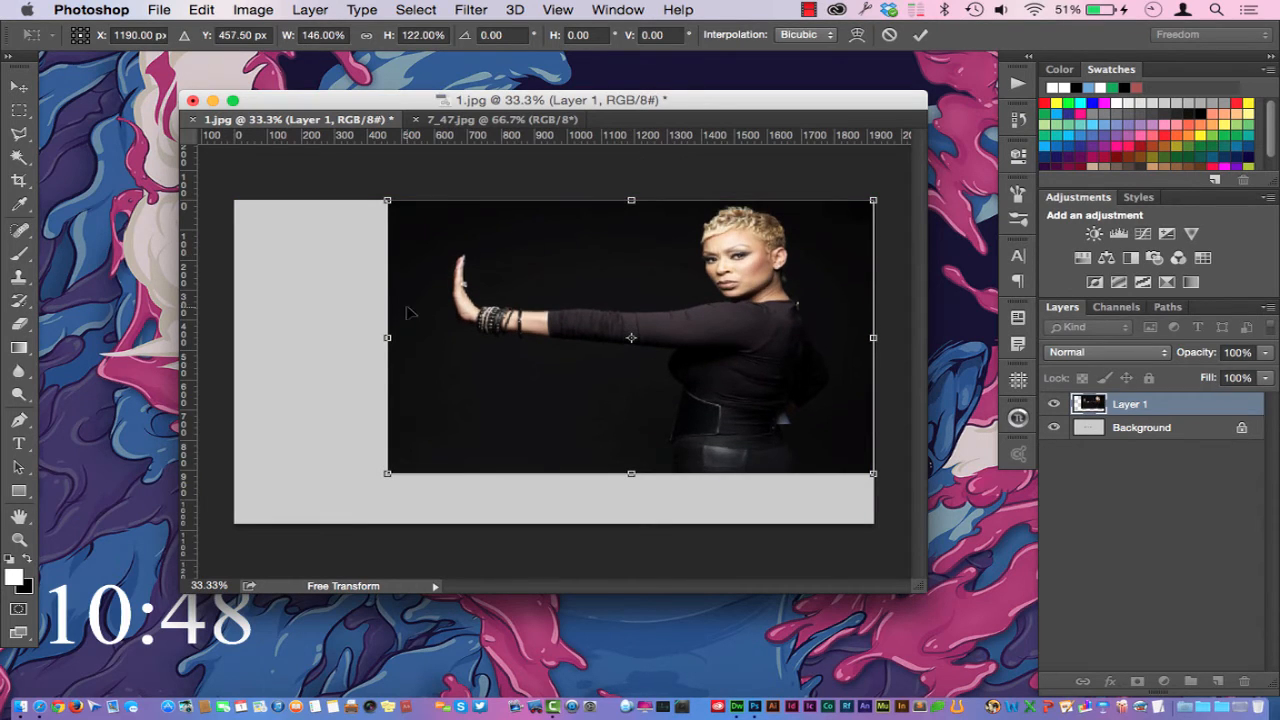
pyautogui.moveTo(387, 337); pyautogui.dragTo(237, 333)
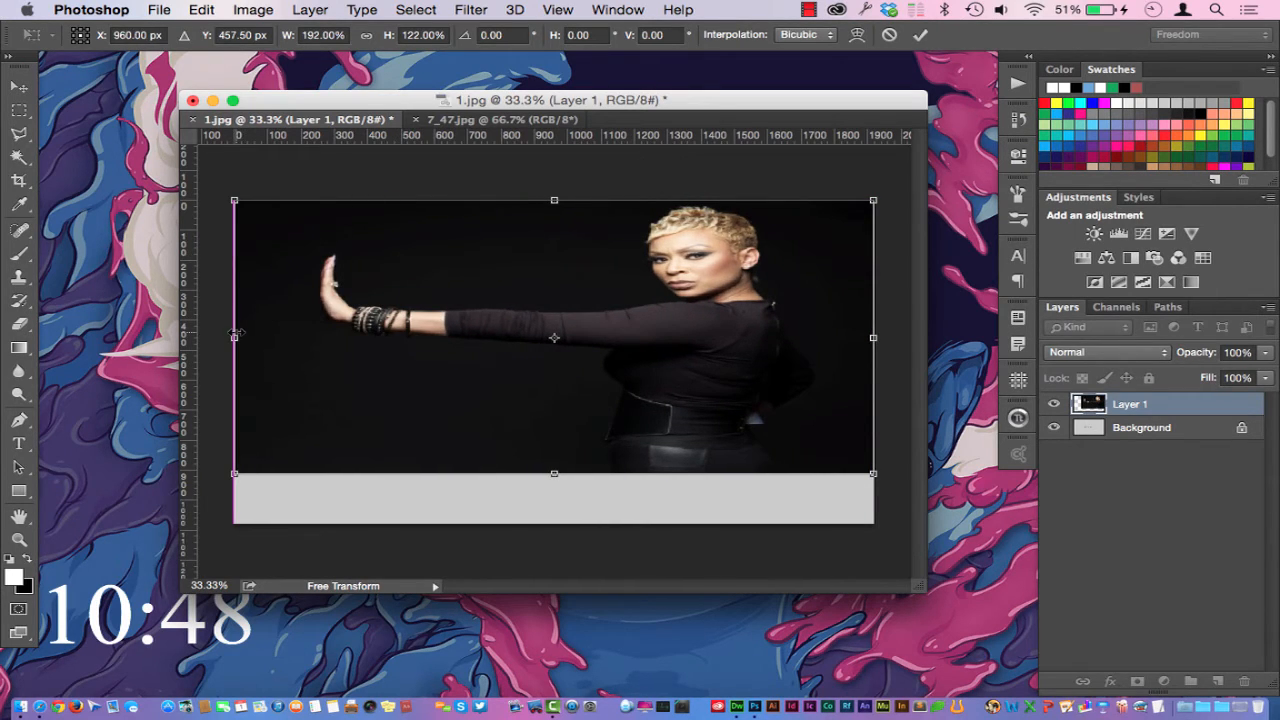
pyautogui.moveTo(554, 474); pyautogui.dragTo(554, 536)
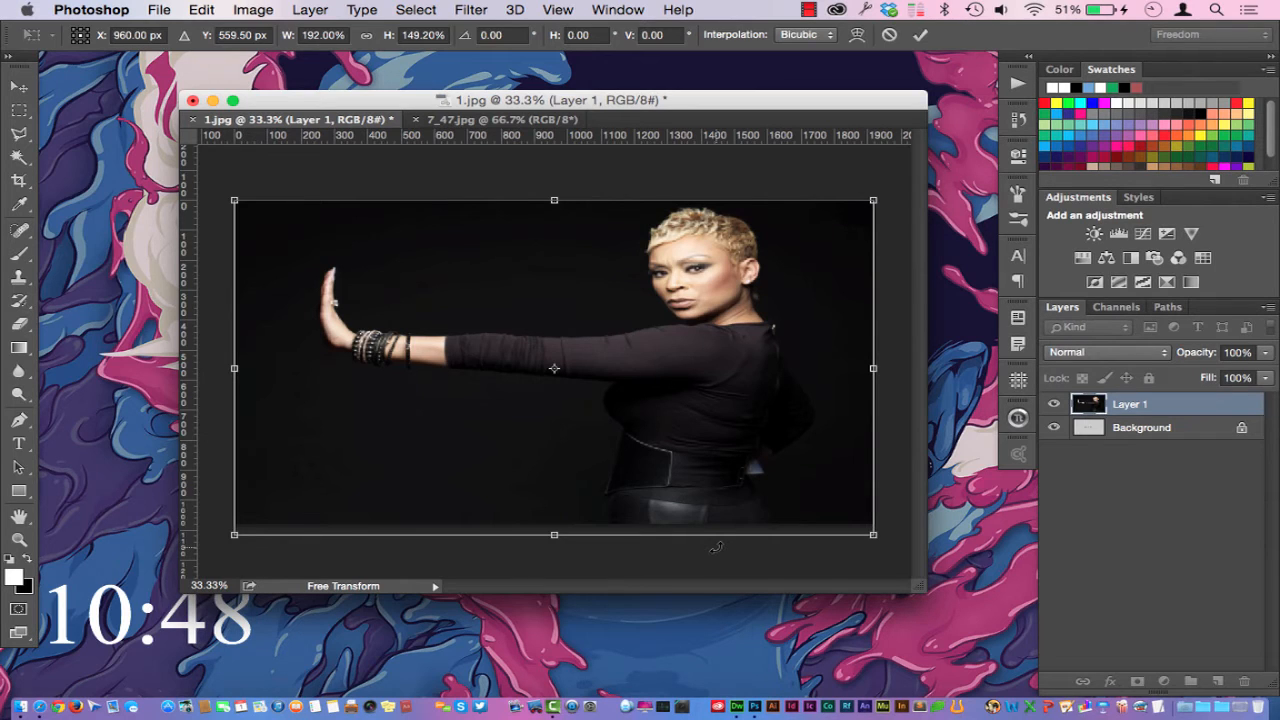
pyautogui.press('Return')
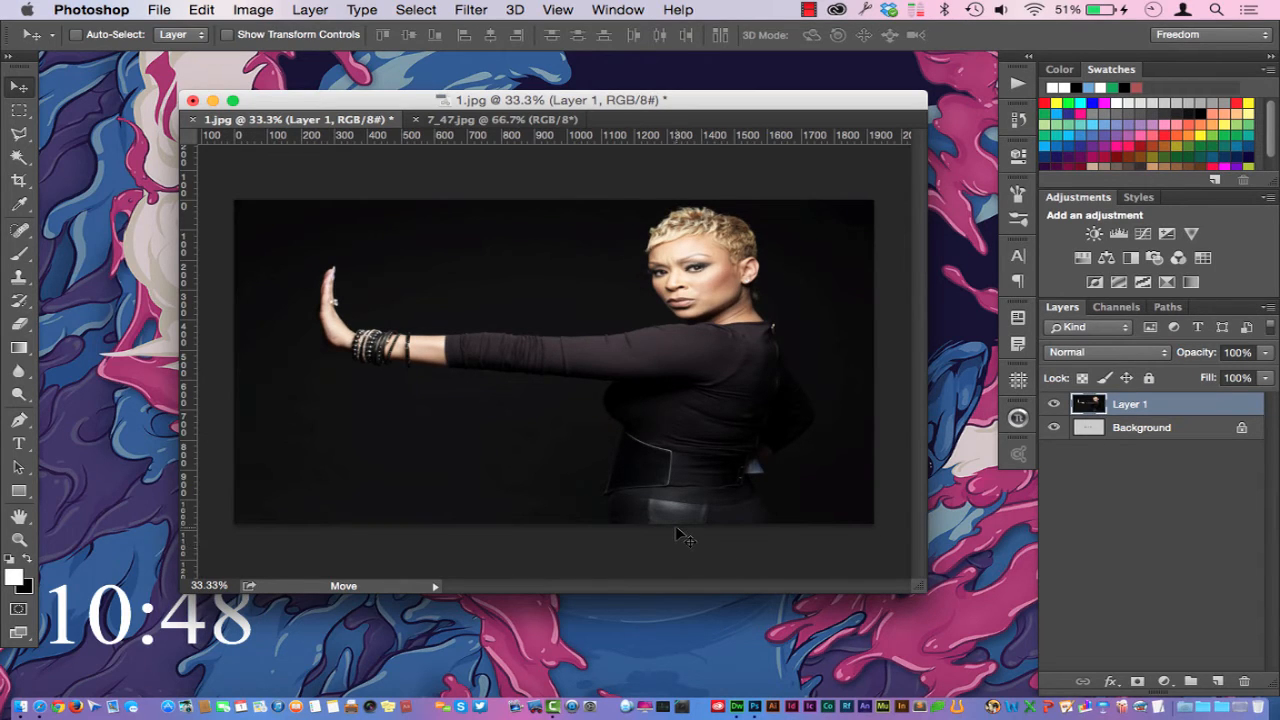
pyautogui.press('super+z')
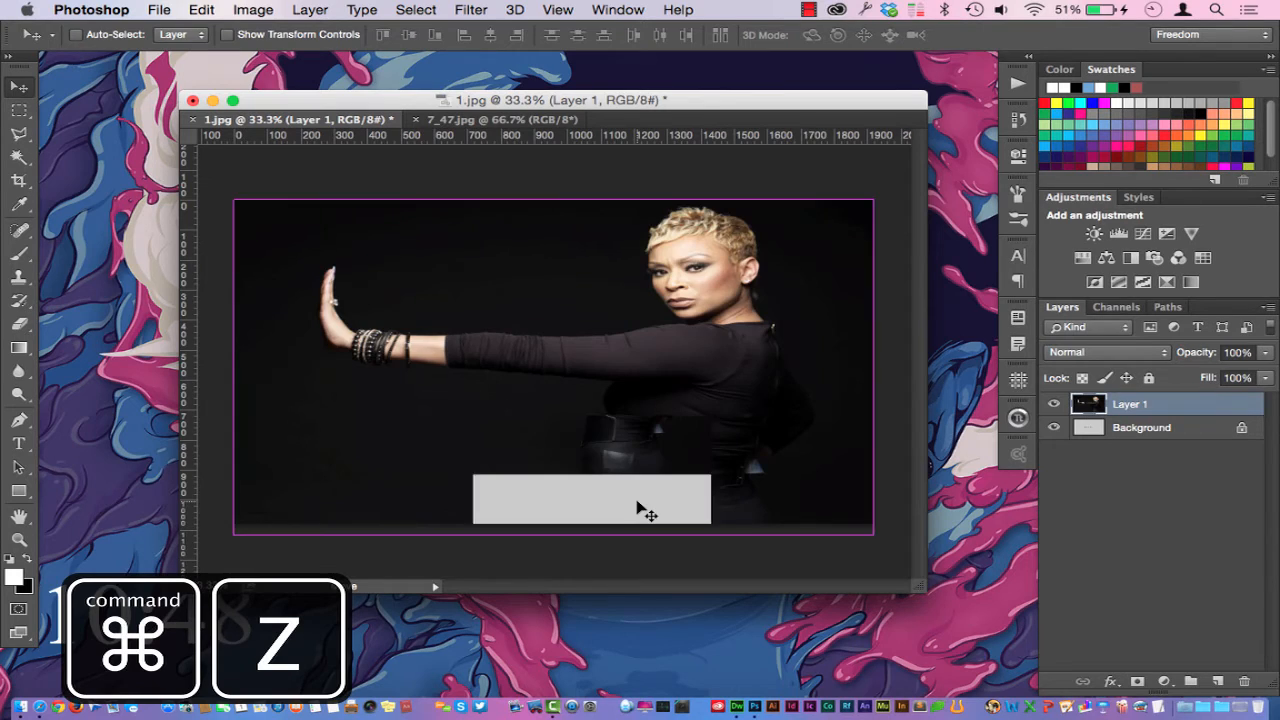
pyautogui.press('super+z')
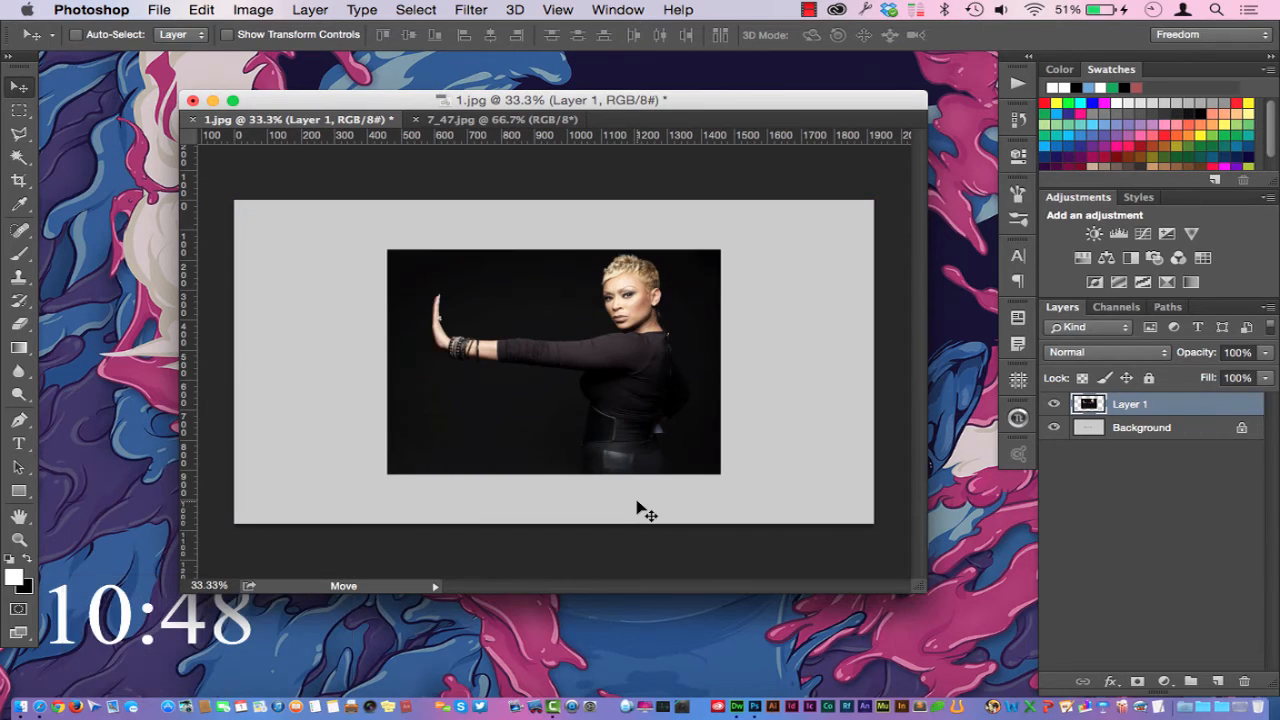
# Step: Convert the photo layer, Layer 1, to a Smart Object
pyautogui.rightClick(1183, 413)
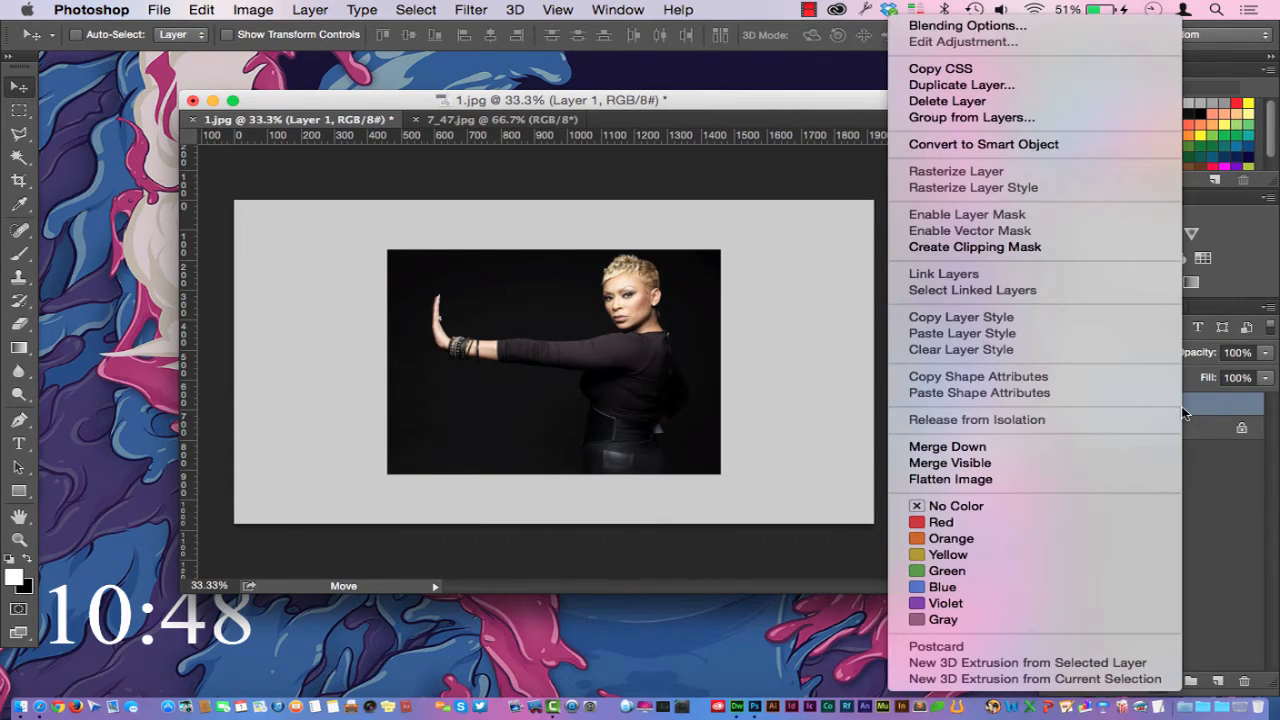
pyautogui.click(1034, 148)
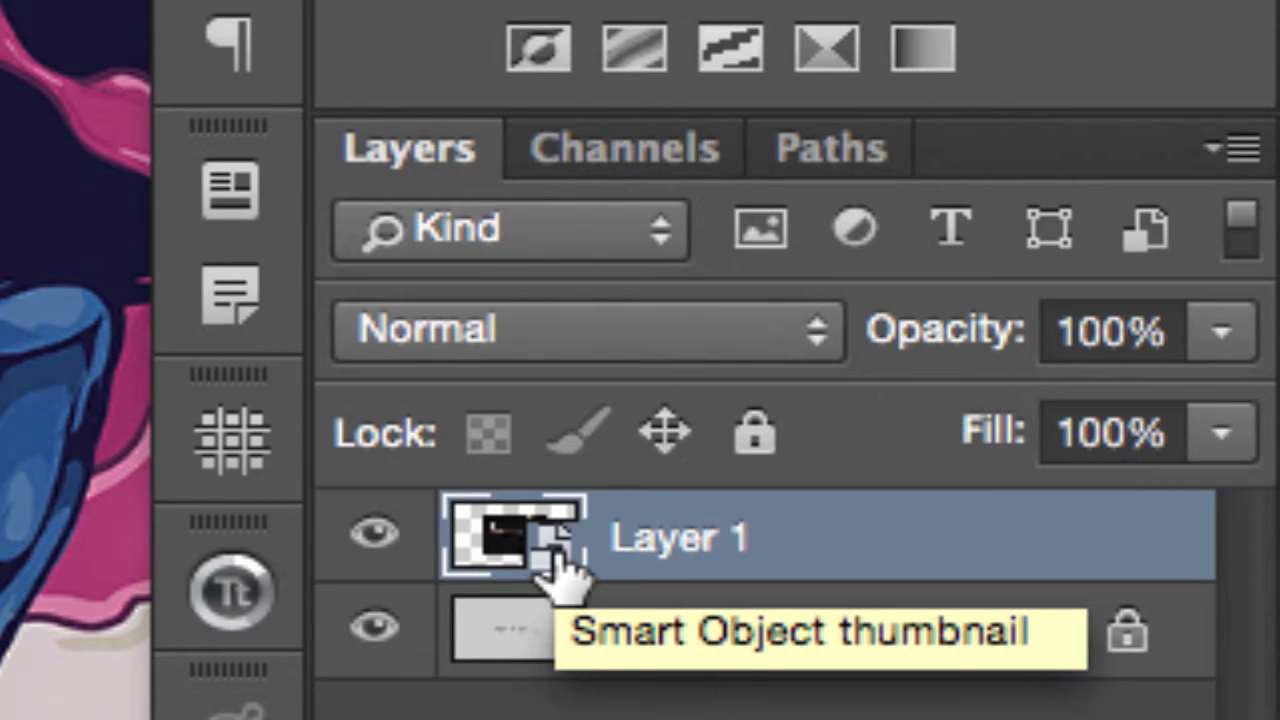
pyautogui.doubleClick(556, 565)
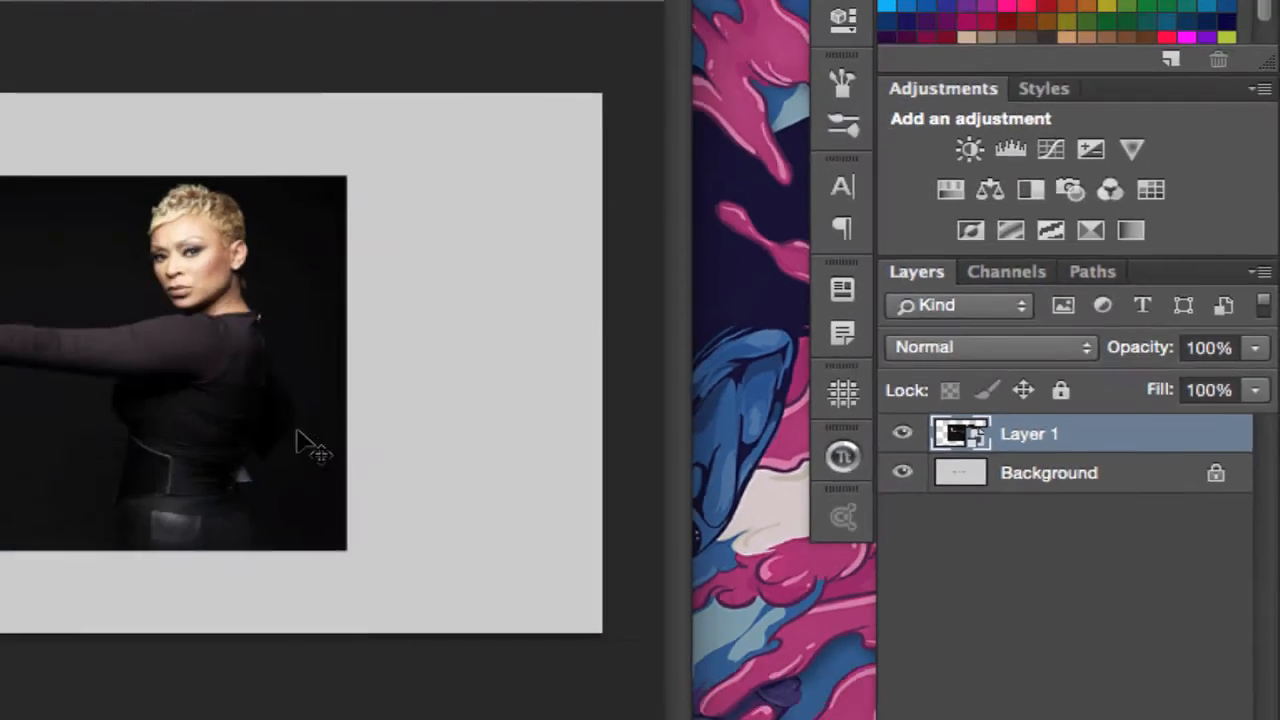
# Step: Scale the Smart Object photo from its centre to about 195% and move it down to Y 710 px so the whole head fits
pyautogui.press('super+t')
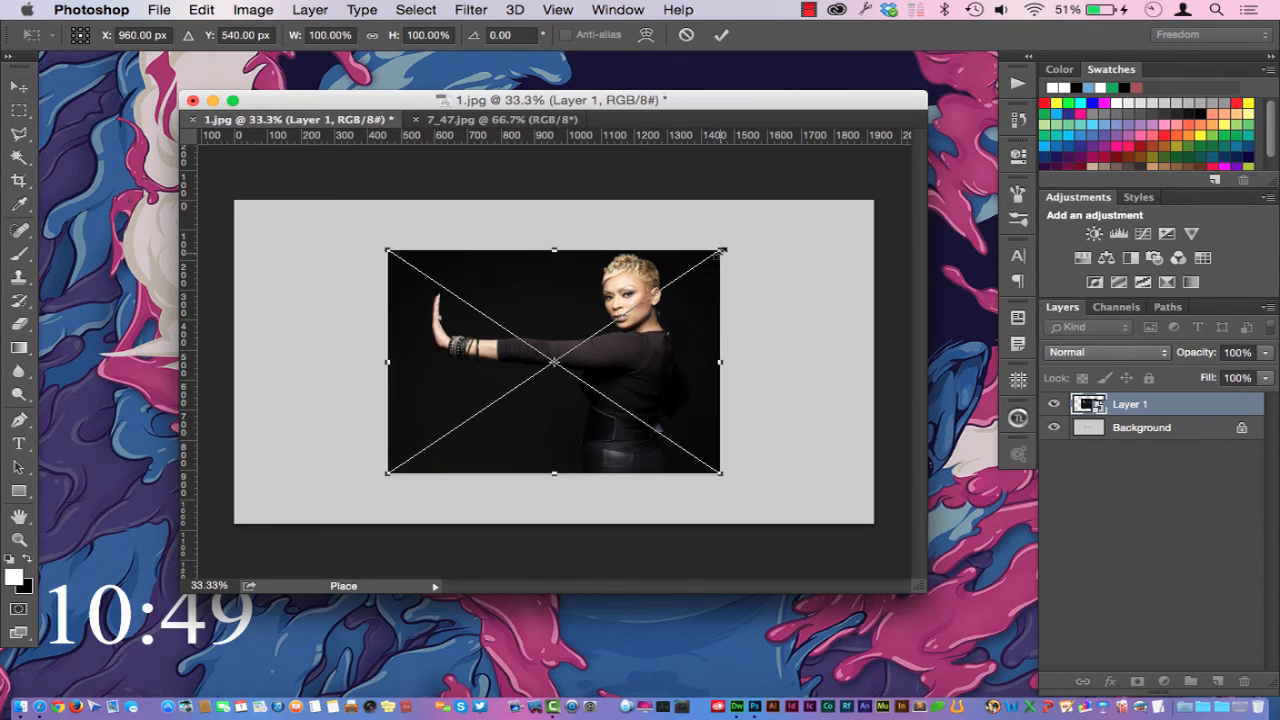
pyautogui.moveTo(721, 251); pyautogui.dragTo(936, 219)
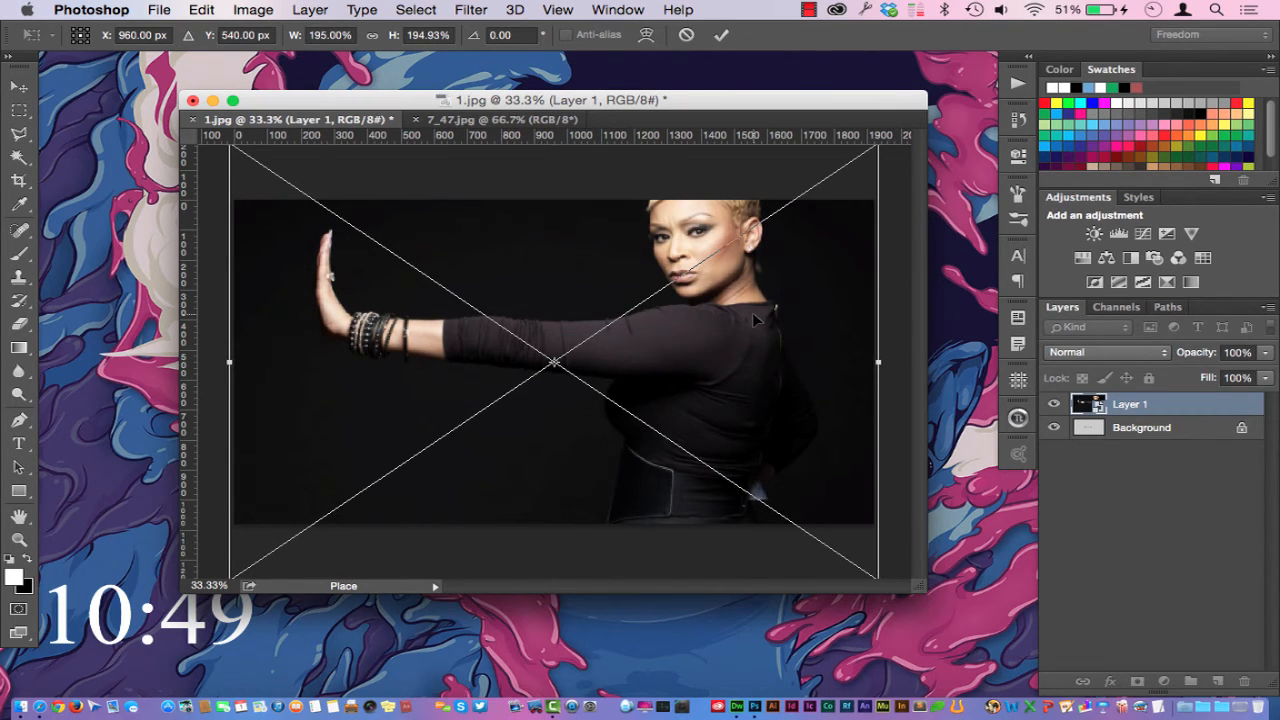
pyautogui.hotkey('shift', 'Down')
pyautogui.hotkey('shift', 'Down')
pyautogui.hotkey('shift', 'Down')
pyautogui.hotkey('shift', 'Down')
pyautogui.hotkey('shift', 'Down')
pyautogui.hotkey('shift', 'Down')
pyautogui.hotkey('shift', 'Down')
pyautogui.hotkey('shift', 'Down')
pyautogui.hotkey('shift', 'Down')
pyautogui.hotkey('shift', 'Down')
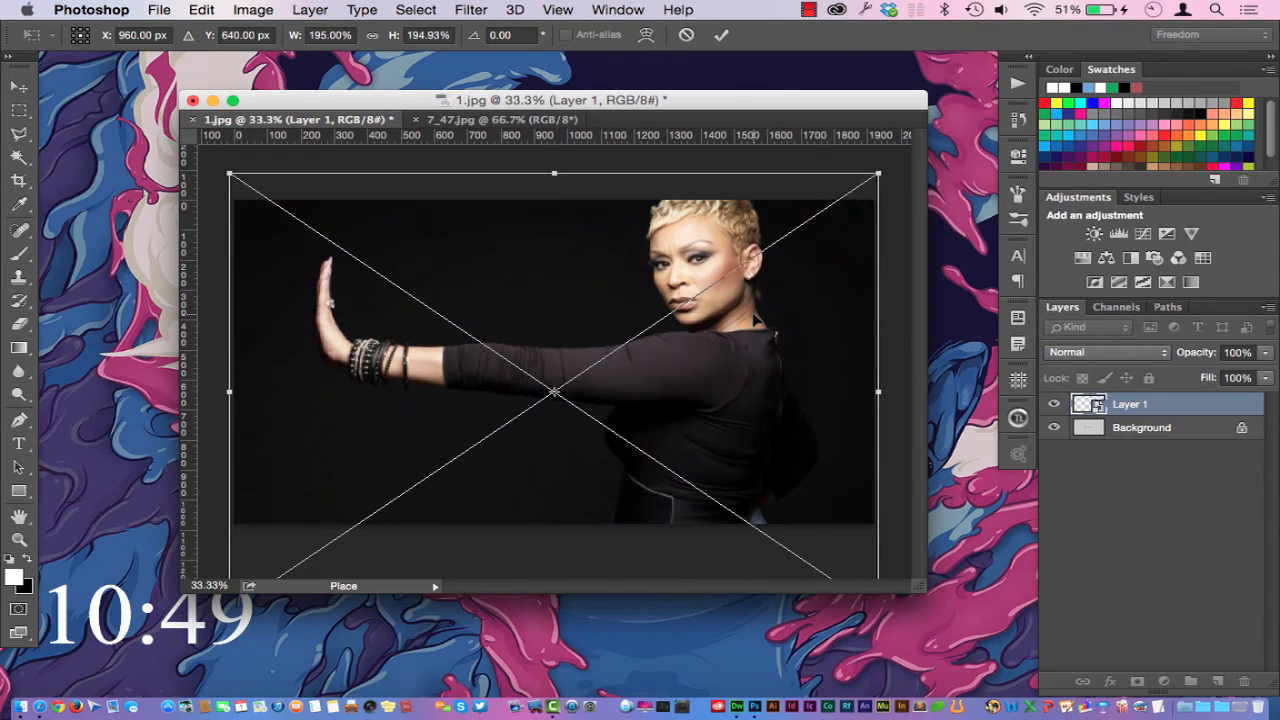
pyautogui.hotkey('shift', 'Down')
pyautogui.hotkey('shift', 'Down')
pyautogui.hotkey('shift', 'Down')
pyautogui.hotkey('shift', 'Down')
pyautogui.hotkey('shift', 'Down')
pyautogui.hotkey('shift', 'Down')
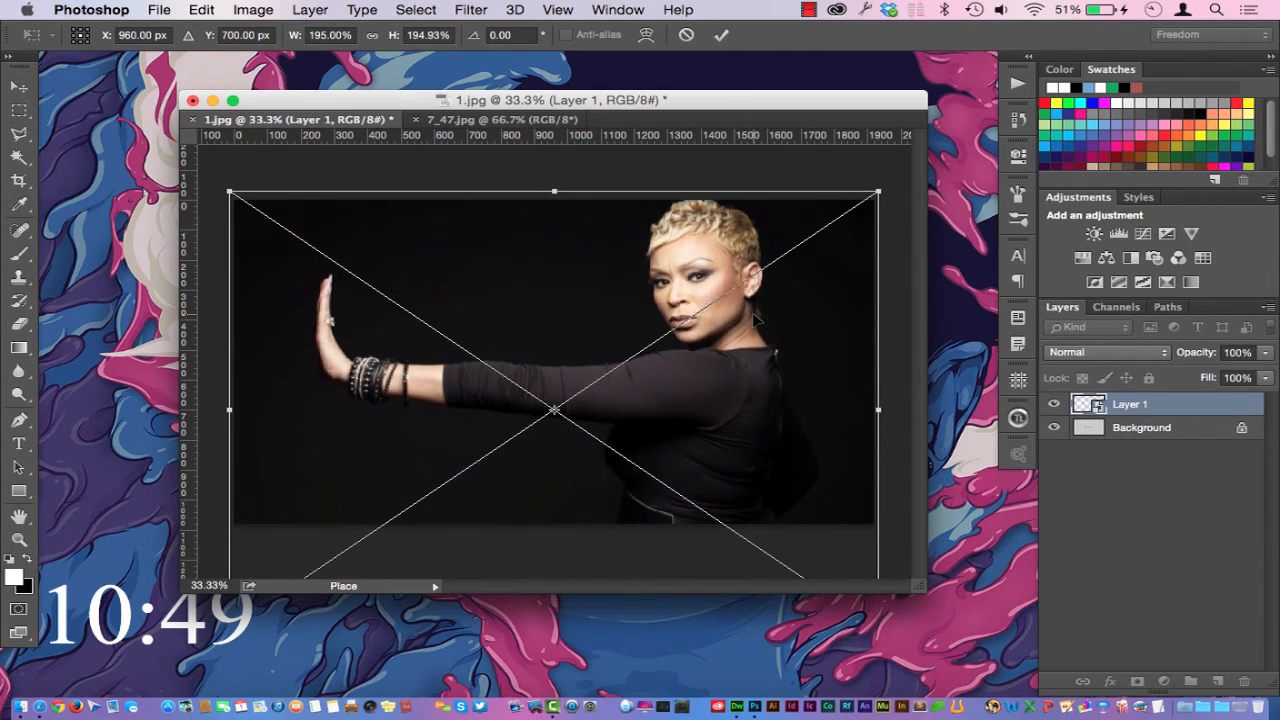
pyautogui.hotkey('shift', 'Down')
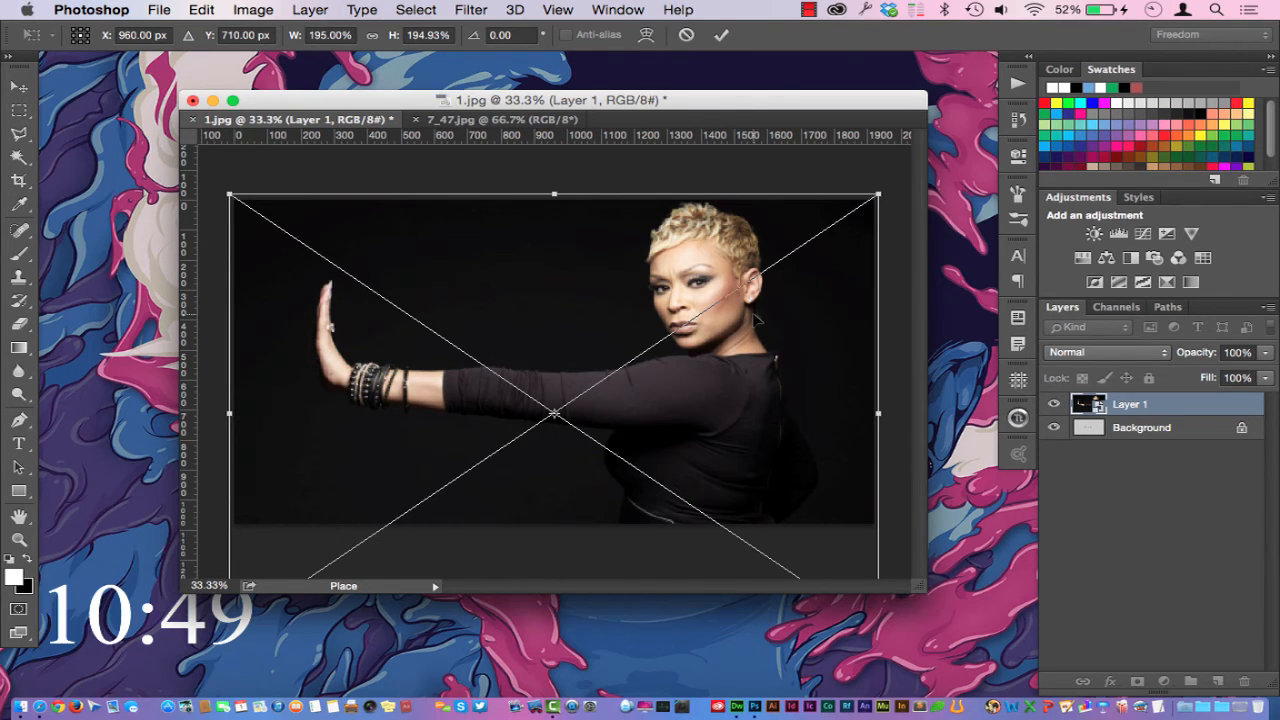
pyautogui.press('Return')
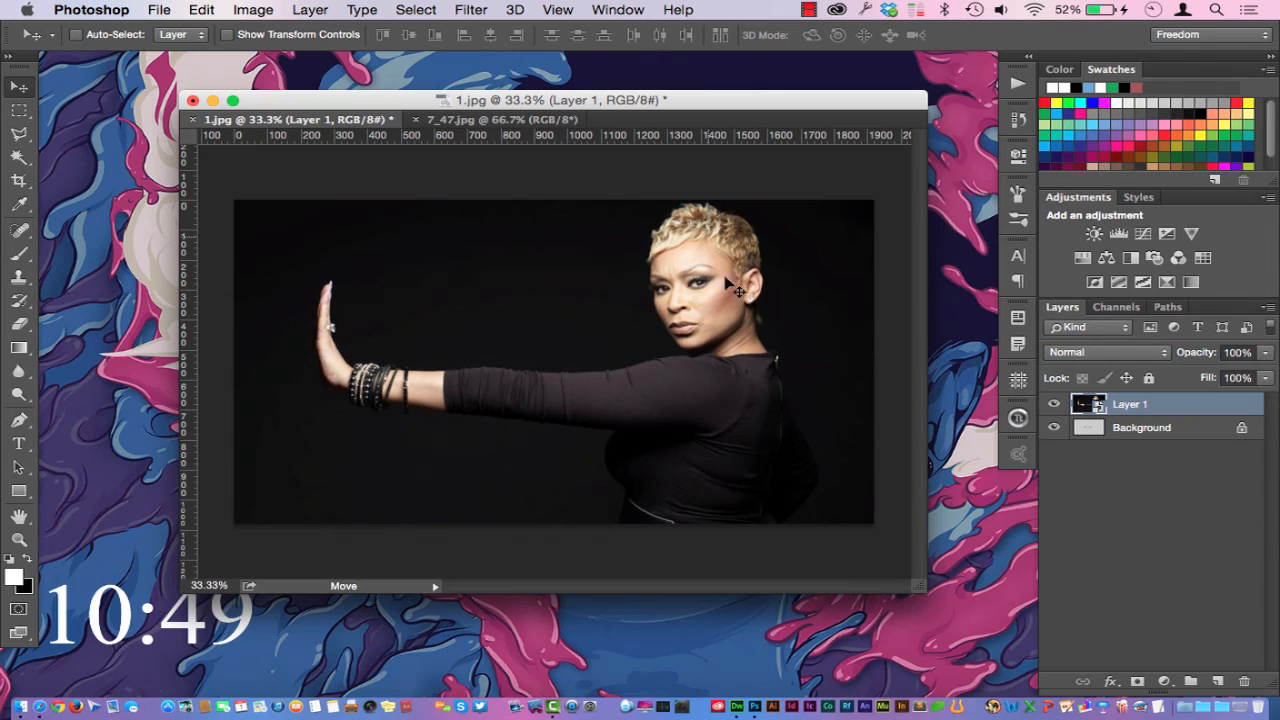
# Step: Fit the image in view at 25%, enlarge its document window around it and reposition the window nearer the workspace centre
pyautogui.press('super+0')
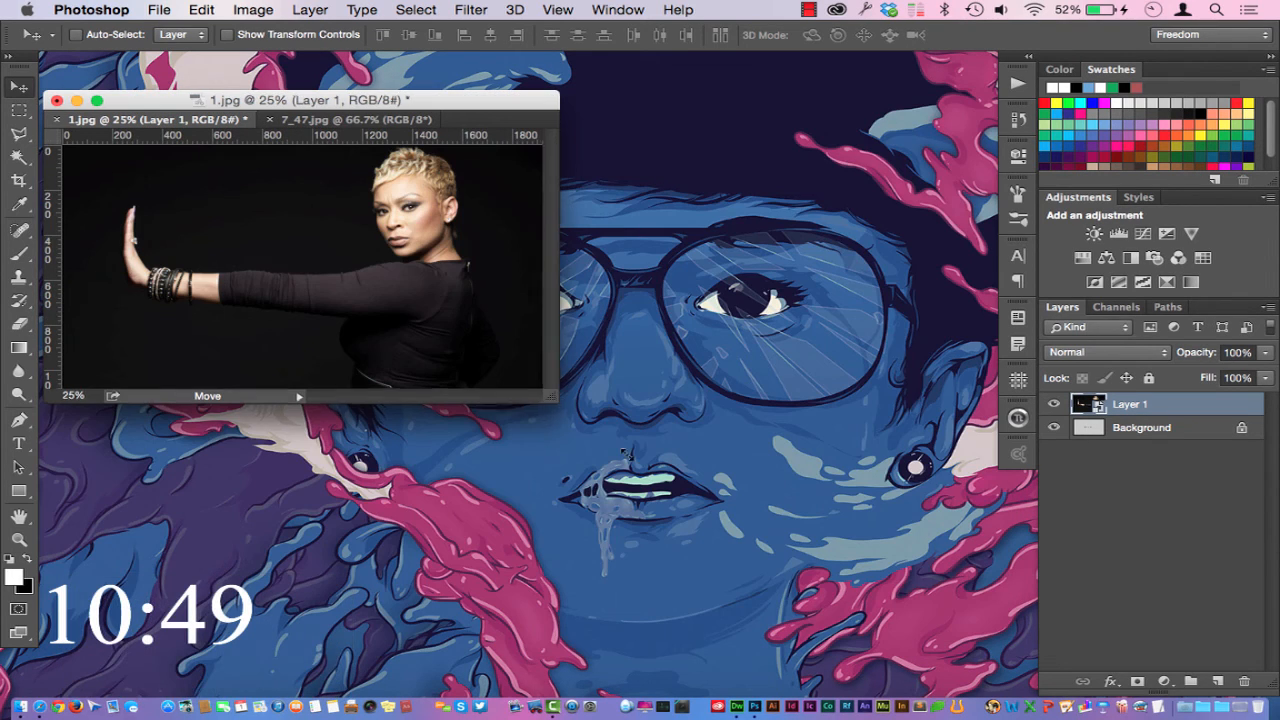
pyautogui.moveTo(626, 454); pyautogui.dragTo(714, 525)
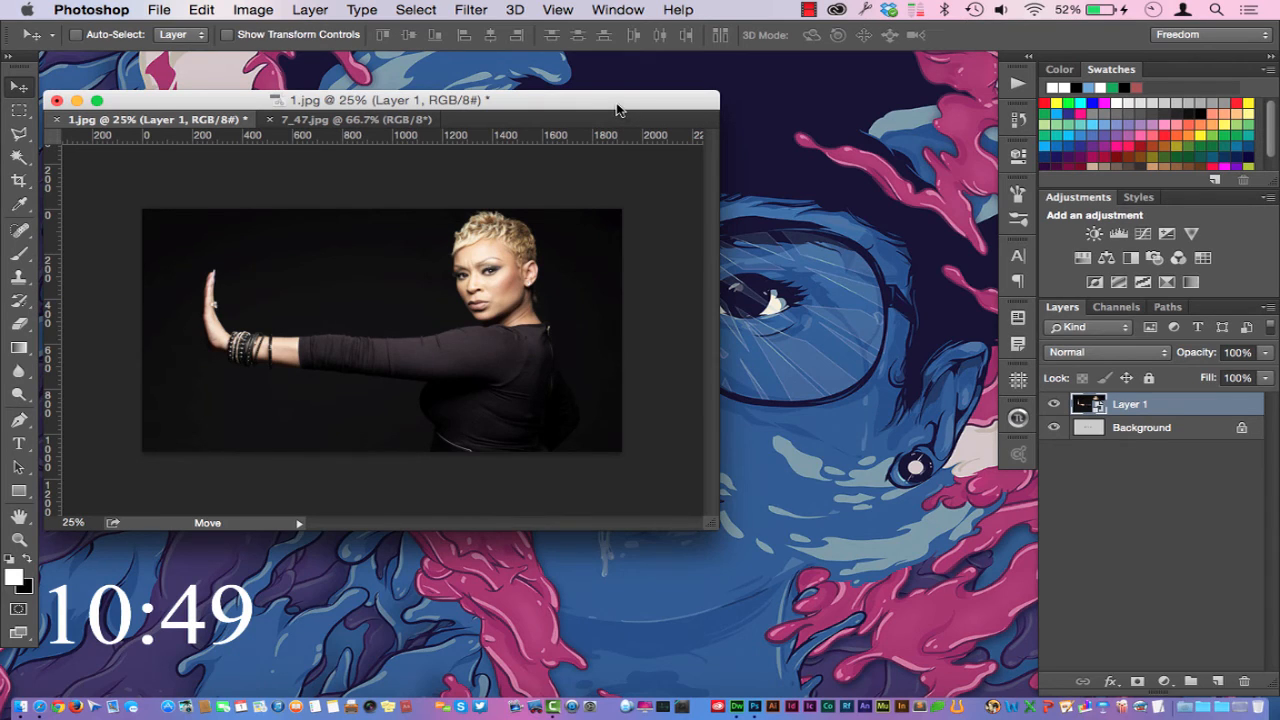
pyautogui.moveTo(618, 104); pyautogui.dragTo(749, 159)
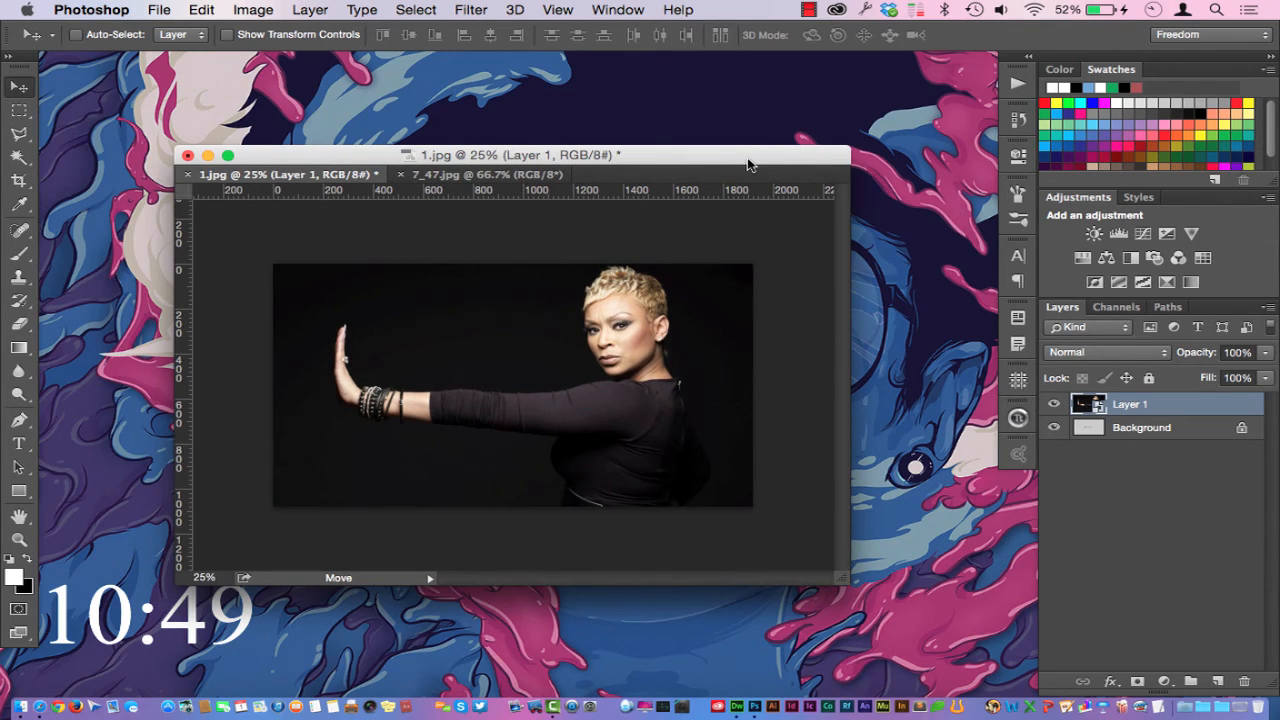